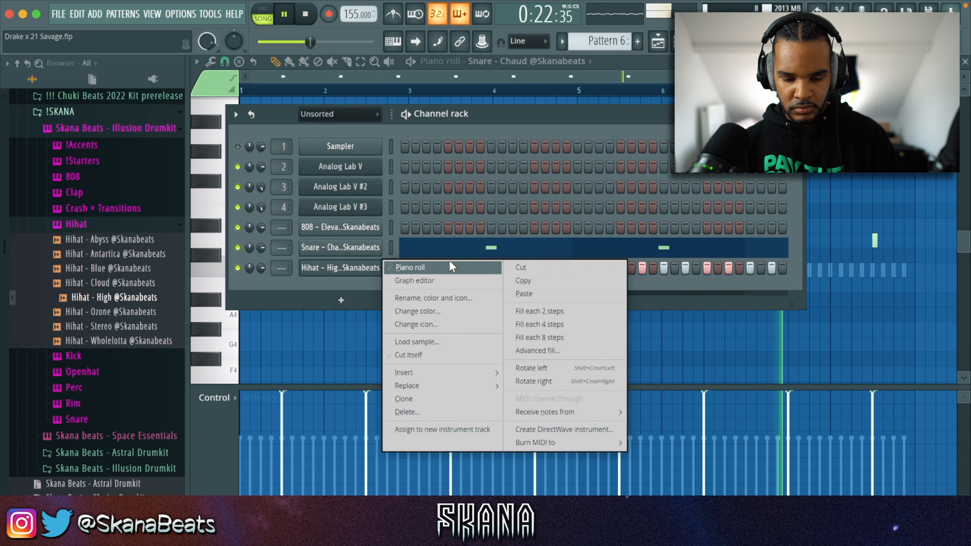
- Open the Hihat - High channel's notes for editing and place hi-hat notes late in bar 2 below C5
{"action": "left_click", "coordinate": [369, 269]}
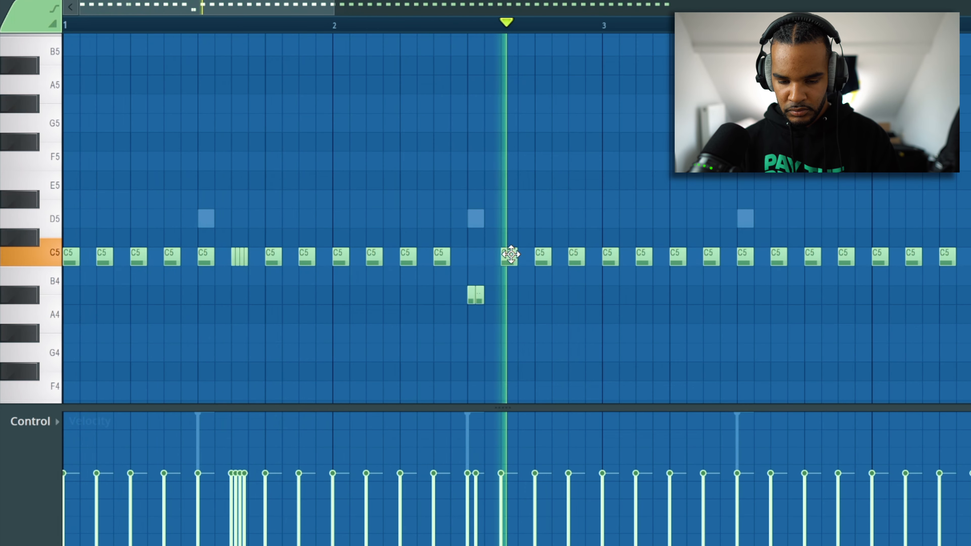
{"action": "left_click", "coordinate": [471, 412]}
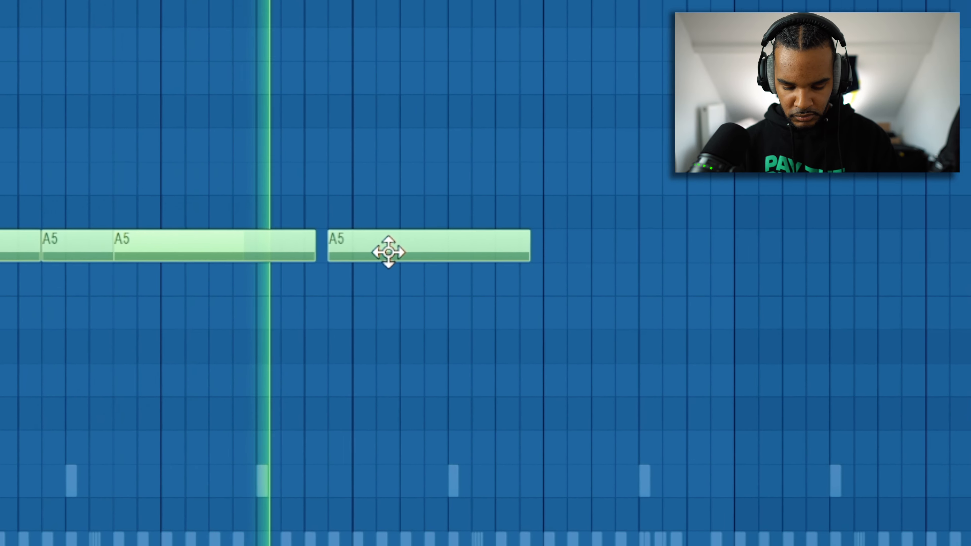
- Build the 808 line from A5 notes with two D5 notes closing bar 4, and duplicate the phrase to fill eight bars
{"action": "left_click_drag", "start_coordinate": [388, 252], "coordinate": [388, 220]}
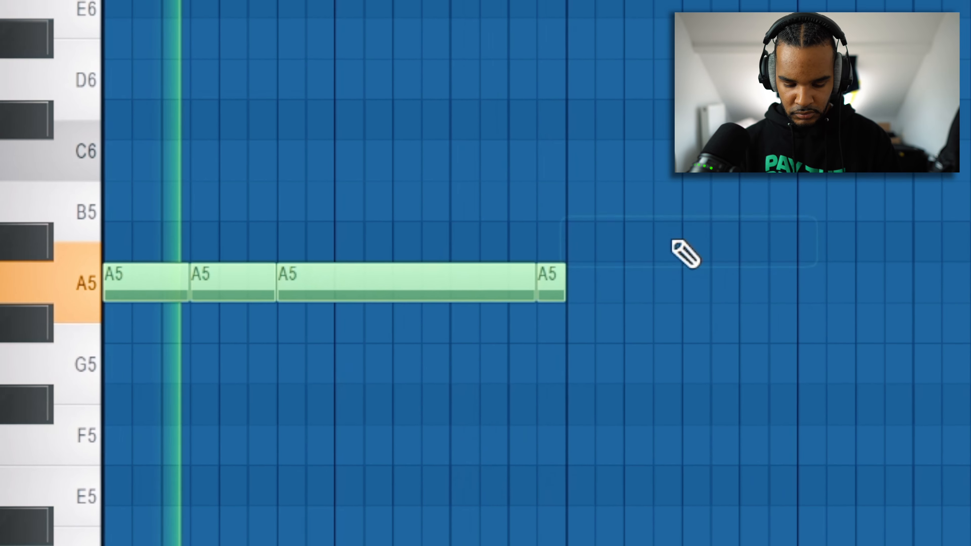
{"action": "key", "text": "ctrl+b"}
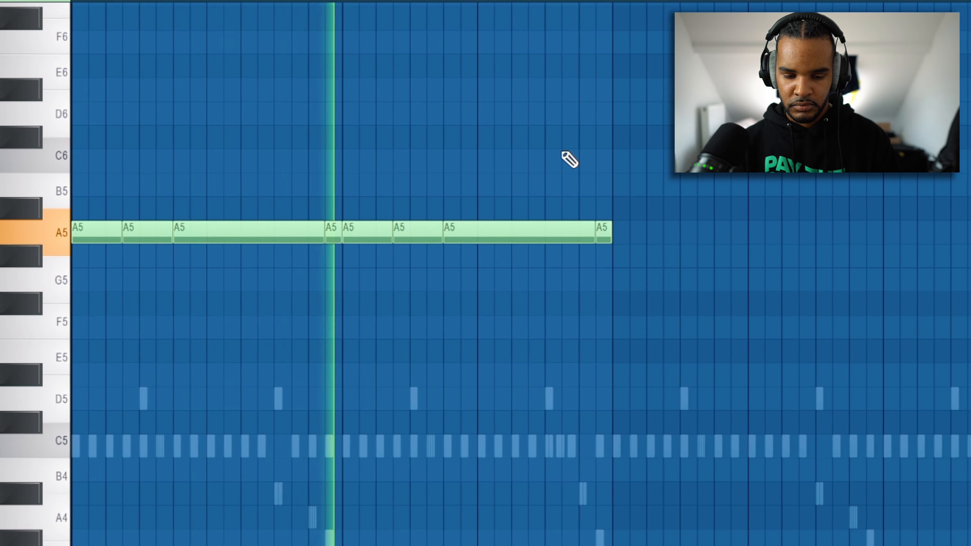
{"action": "left_click", "coordinate": [341, 391]}
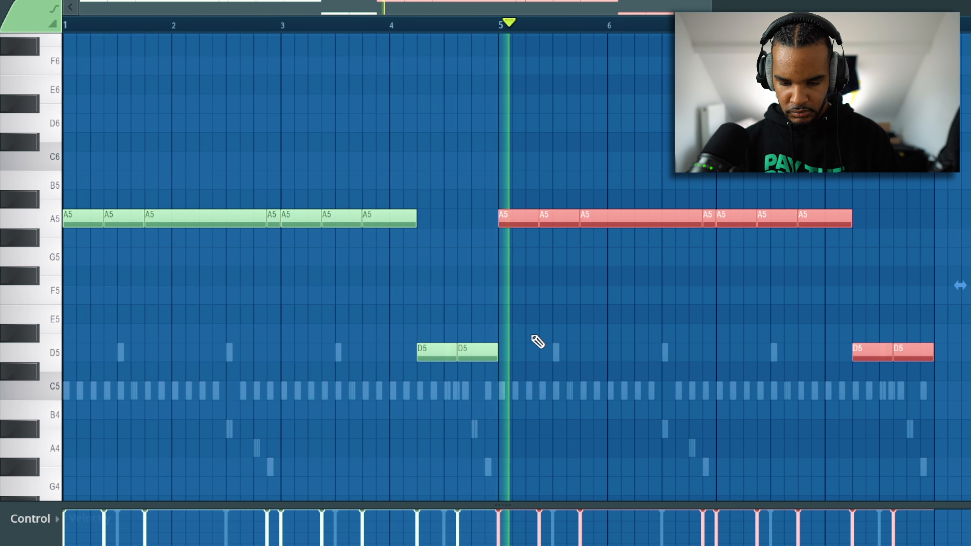
{"action": "scroll", "coordinate": [599, 317], "scroll_direction": "down", "scroll_amount": 1}
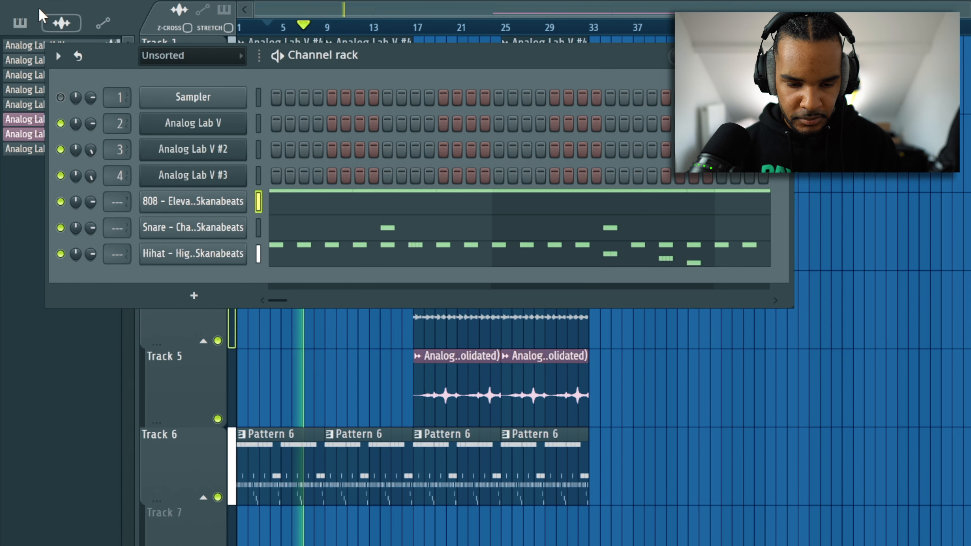
{"action": "left_click", "coordinate": [20, 23]}
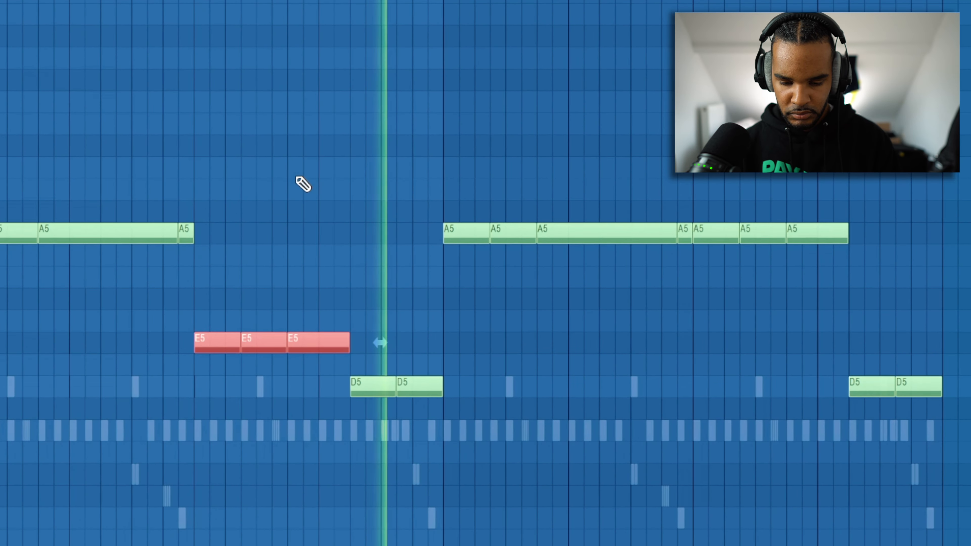
- Lower the last three A5 notes of the 808 line's second half by five semitones to E5
{"action": "left_click_drag", "start_coordinate": [718, 221], "coordinate": [819, 229]}
{"action": "key", "text": "shift+Down"}
{"action": "key", "text": "shift+Down"}
{"action": "key", "text": "shift+Down"}
{"action": "key", "text": "shift+Down"}
{"action": "key", "text": "shift+Down"}
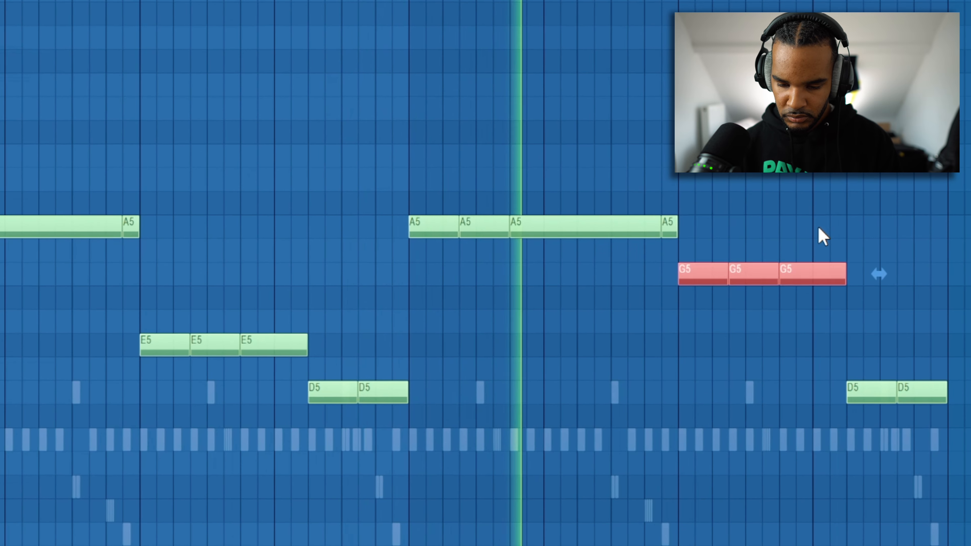
- Replace the short A5 note before the E5 run with one starting earlier, and apply Quick legato to the 808 notes
{"action": "key", "text": "ctrl+d"}
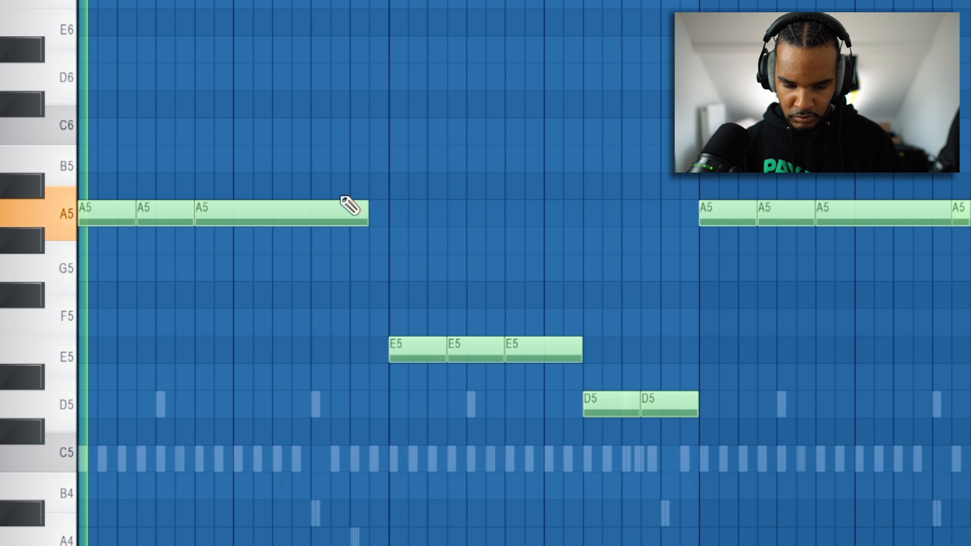
{"action": "left_click_drag", "start_coordinate": [340, 197], "coordinate": [330, 217]}
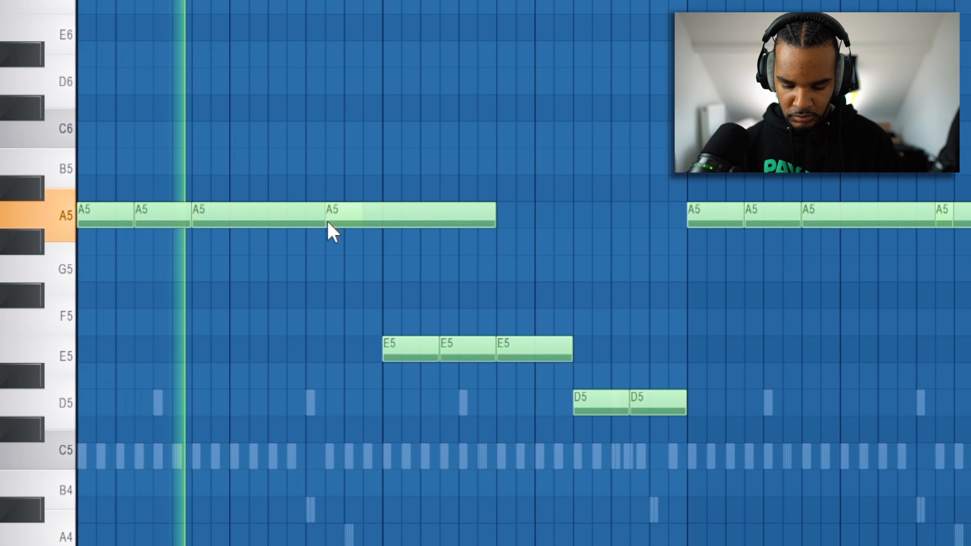
{"action": "key", "text": "ctrl+l"}
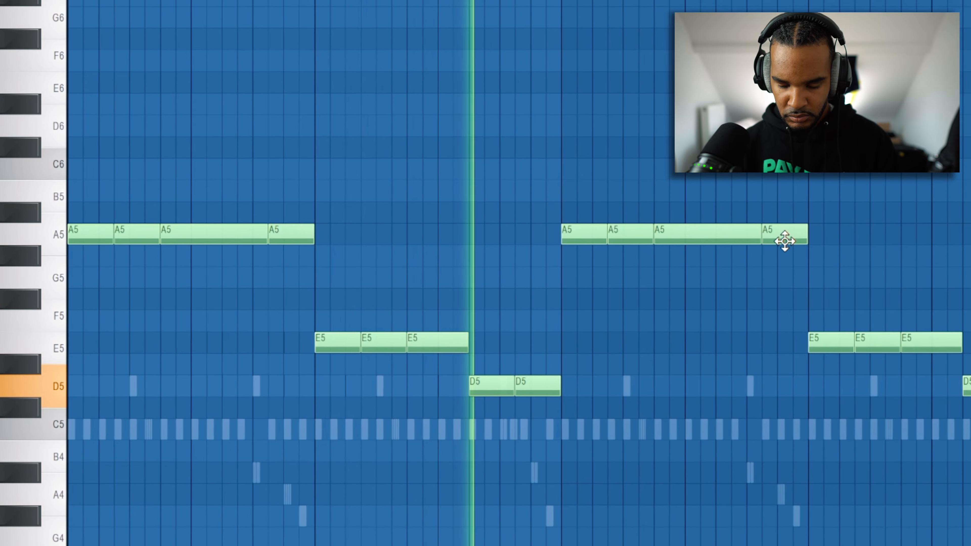
- Swap the snare sample for Snare - Unknown and layer Snare - Universe under it with the same hits
{"action": "key", "text": "F6"}
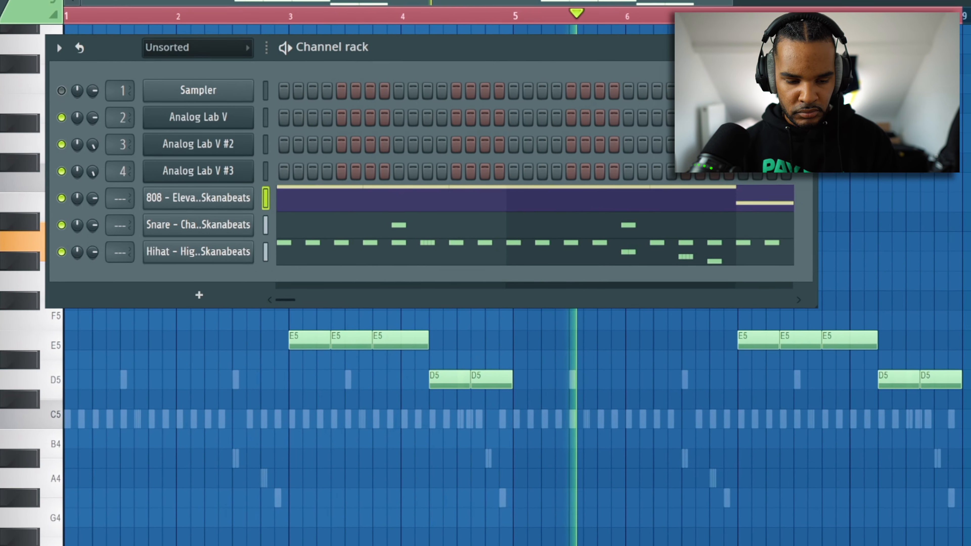
{"action": "left_click_drag", "start_coordinate": [368, 275], "coordinate": [232, 240]}
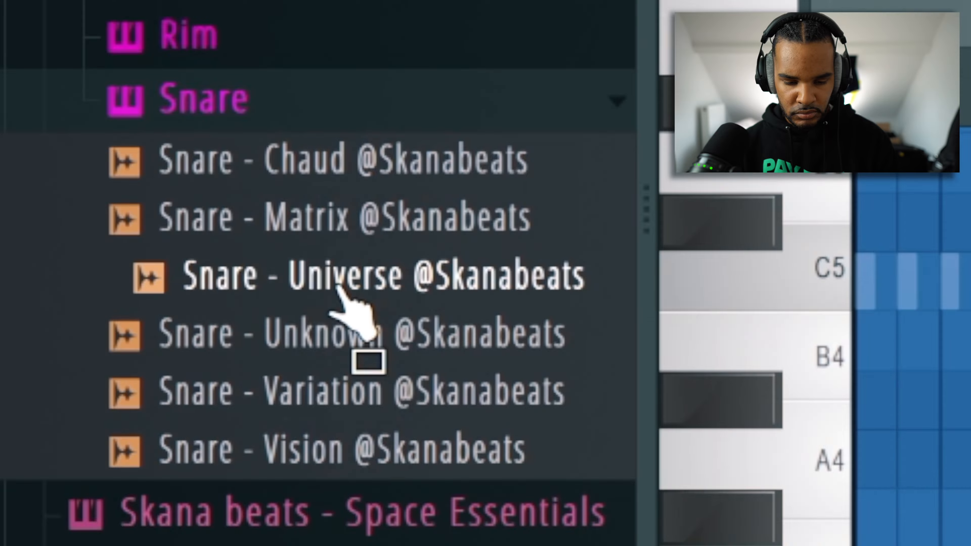
{"action": "left_click_drag", "start_coordinate": [641, 314], "coordinate": [644, 312]}
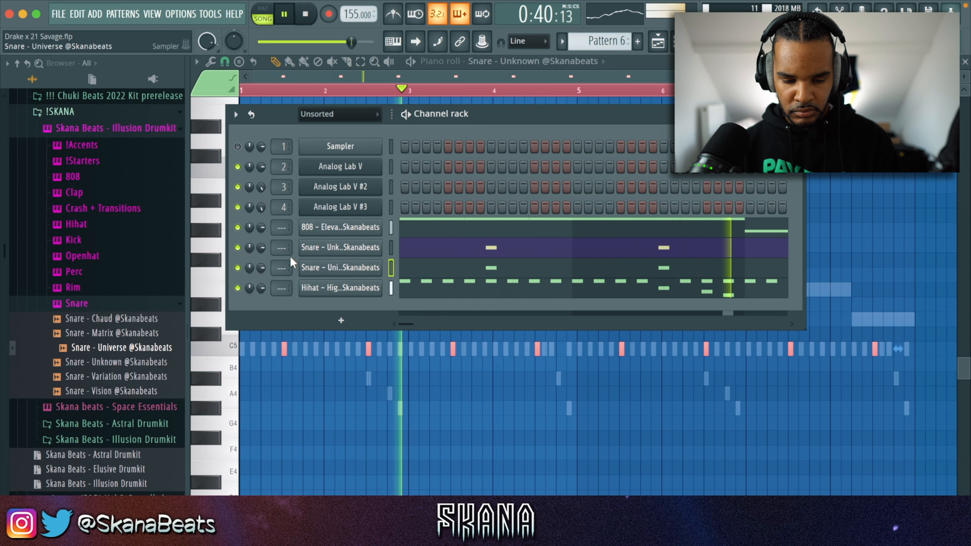
- Add Kick - Astral as a new channel between the 808 and the snare, and copy the 808 notes into it
{"action": "left_click_drag", "start_coordinate": [112, 272], "coordinate": [335, 241]}
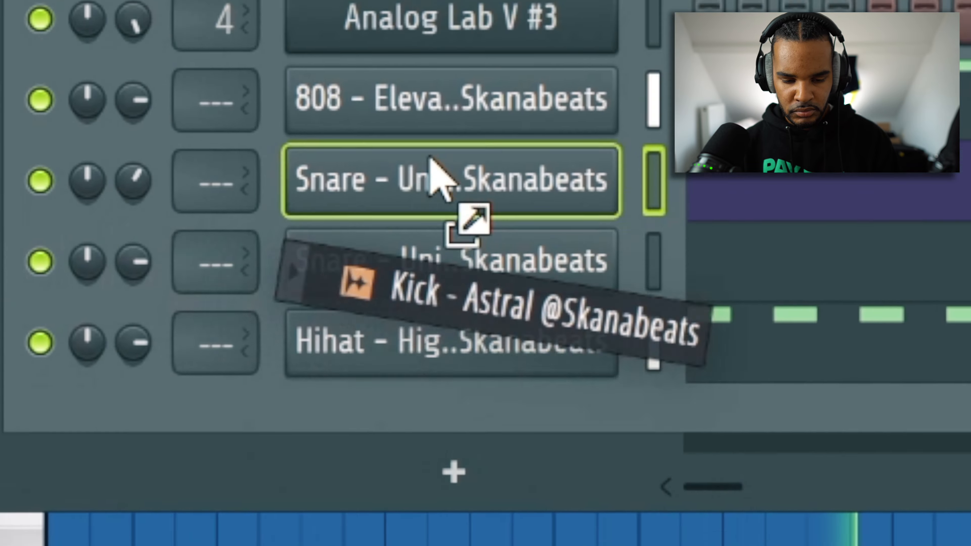
{"action": "left_click_drag", "start_coordinate": [430, 157], "coordinate": [426, 139]}
{"action": "left_click", "coordinate": [653, 100]}
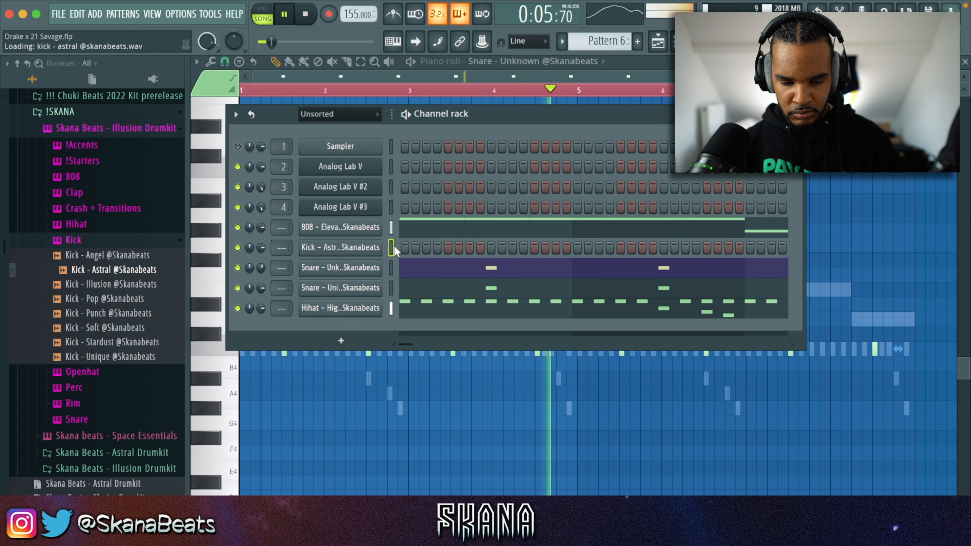
{"action": "key", "text": "super+v"}
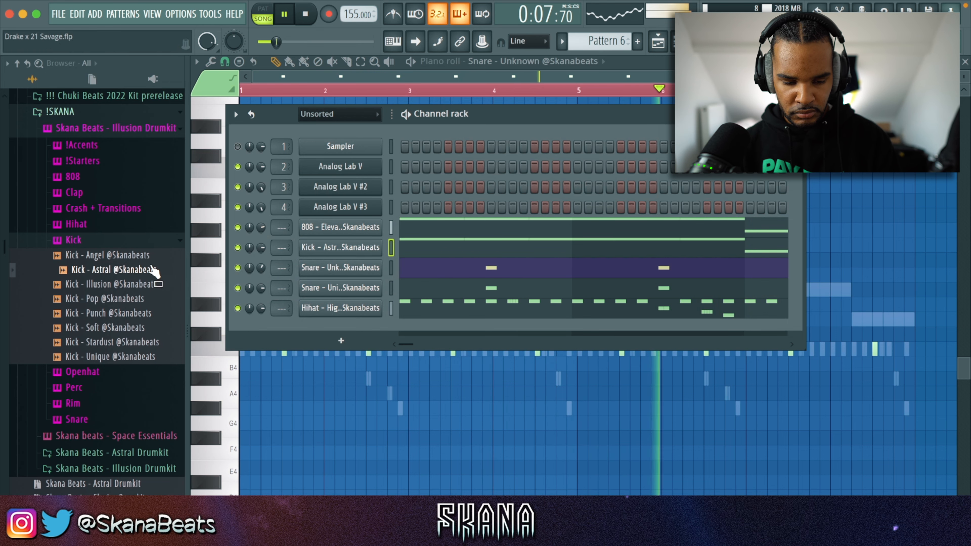
- Try Kick - Illusion in the kick channel with reversed polarity, and replace the sample with Kick - Punch
{"action": "left_click_drag", "start_coordinate": [110, 284], "coordinate": [360, 249]}
{"action": "left_click", "coordinate": [360, 249]}
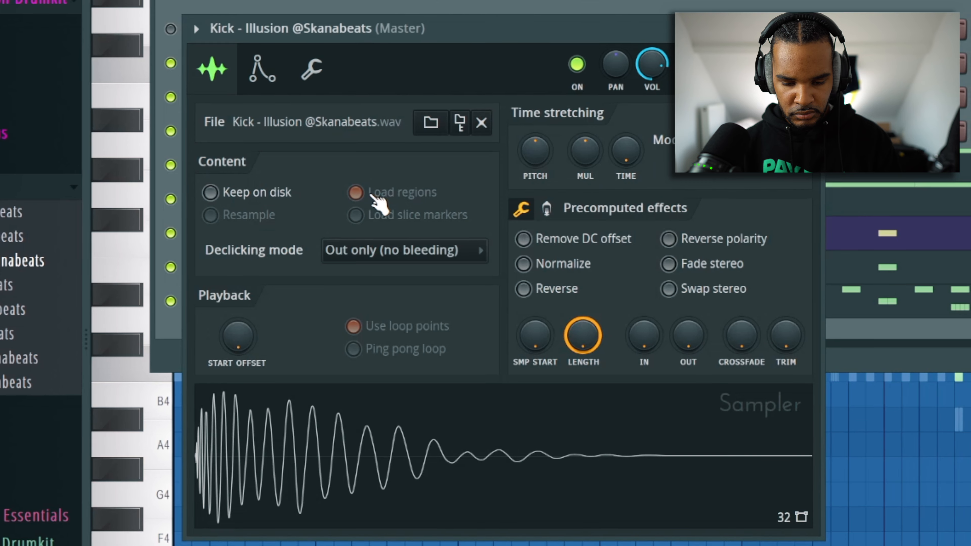
{"action": "left_click", "coordinate": [669, 238]}
{"action": "left_click_drag", "start_coordinate": [88, 297], "coordinate": [100, 308]}
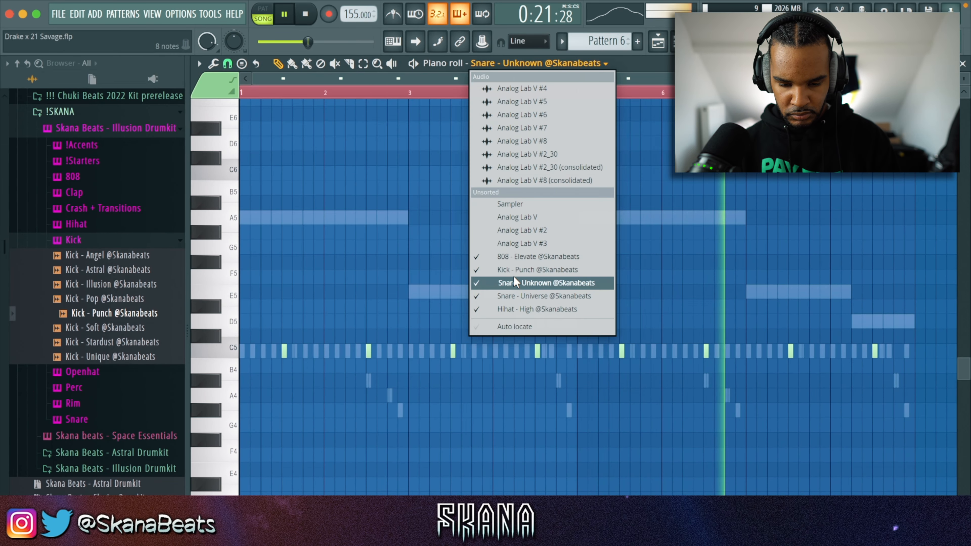
- Switch the piano roll to Kick - Punch and apply the Limit tool to its notes
{"action": "left_click", "coordinate": [513, 274]}
{"action": "key", "text": "alt+k"}
{"action": "key", "text": "Return"}
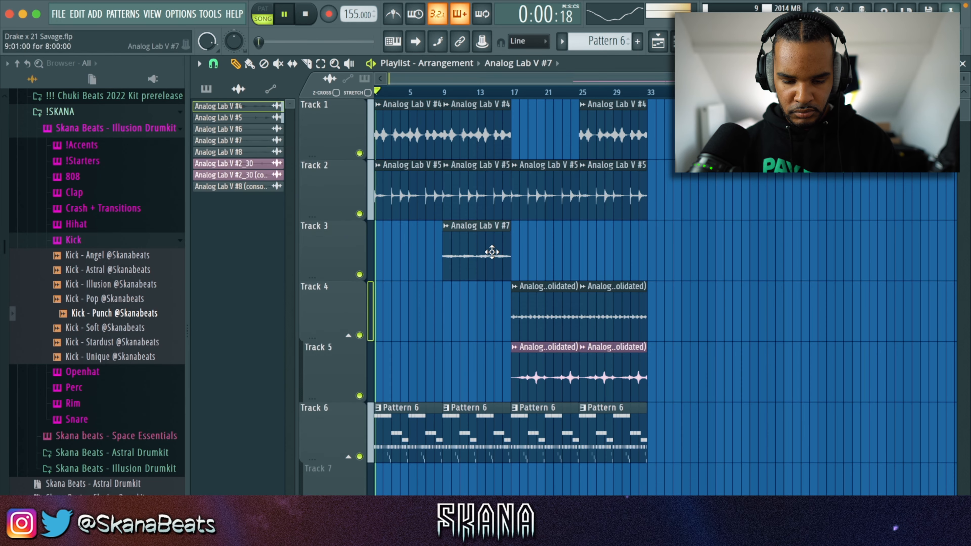
- Pitch the Analog Lab V #7, #2_30 and #8 audio clips down 100 cents, using Stretch as the time-stretching mode
{"action": "double_click", "coordinate": [482, 251]}
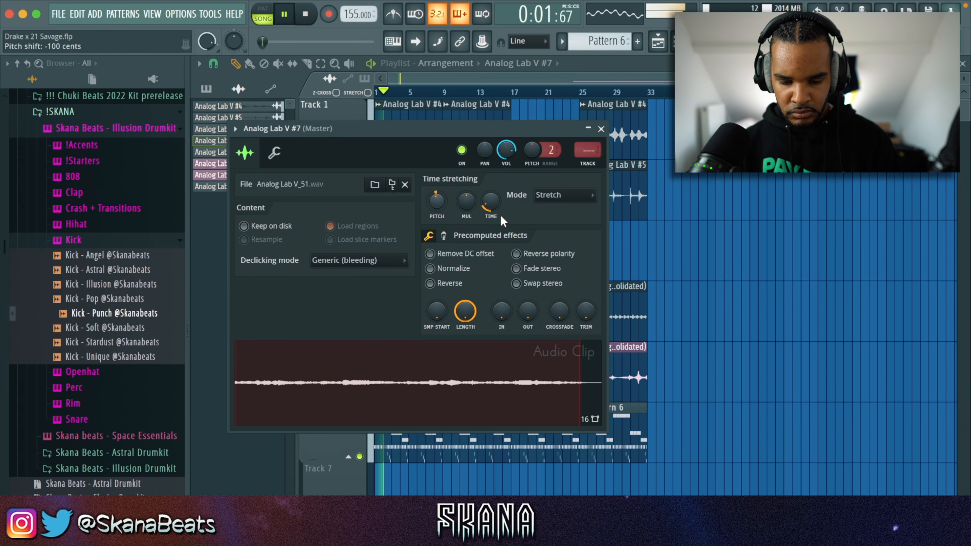
{"action": "key", "text": "Escape"}
{"action": "double_click", "coordinate": [535, 362]}
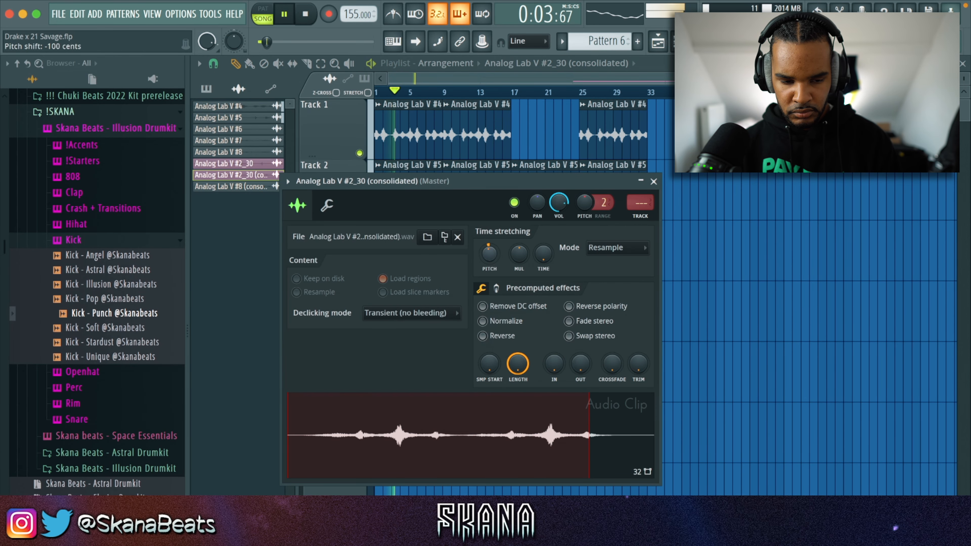
{"action": "left_click", "coordinate": [600, 250]}
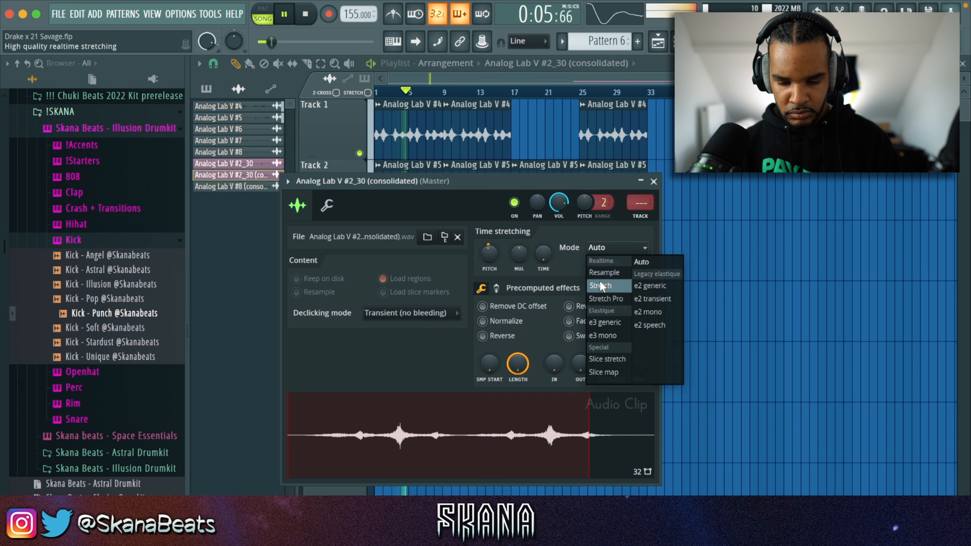
{"action": "left_click", "coordinate": [601, 285]}
{"action": "key", "text": "Escape"}
{"action": "double_click", "coordinate": [531, 336]}
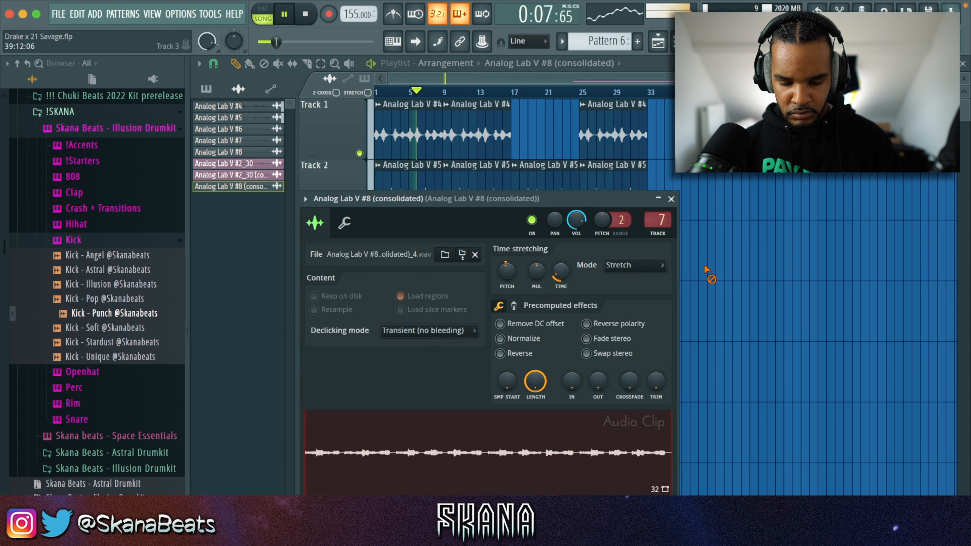
{"action": "key", "text": "Escape"}
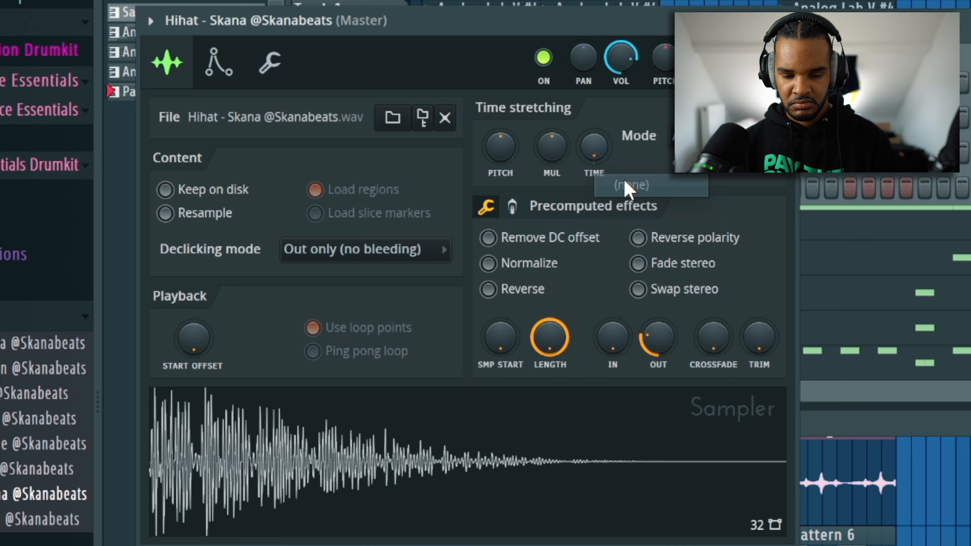
- Adjust the Out fade of the Hihat - Skana sample
{"action": "left_click_drag", "start_coordinate": [661, 332], "coordinate": [661, 369]}
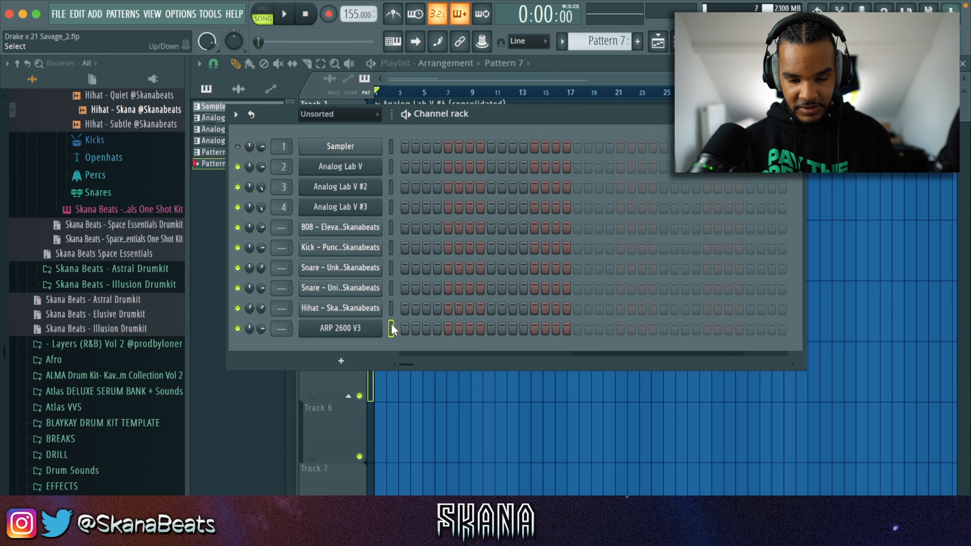
- Paste the copied chords into the ARP 2600 V3 channel and step through the synth's presets
{"action": "key", "text": "super+v"}
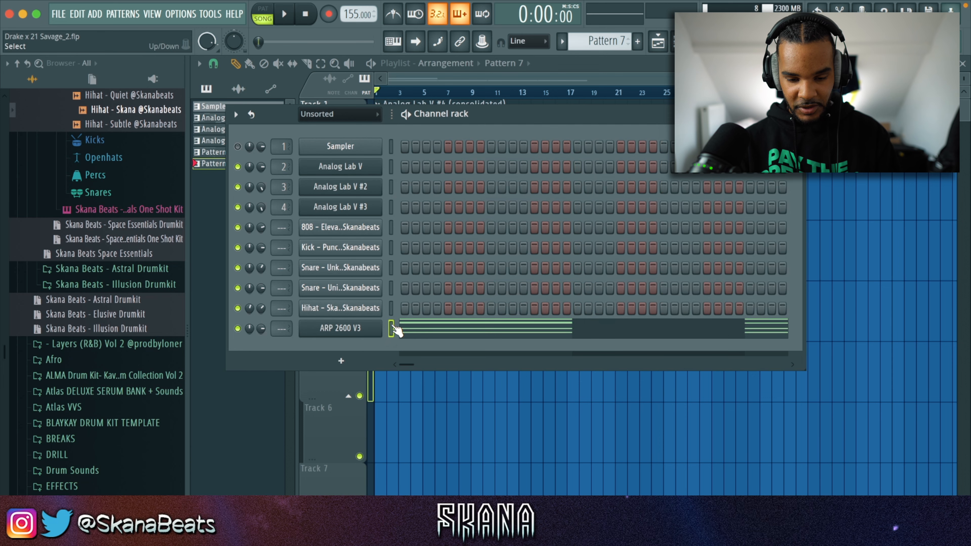
{"action": "left_click", "coordinate": [360, 329]}
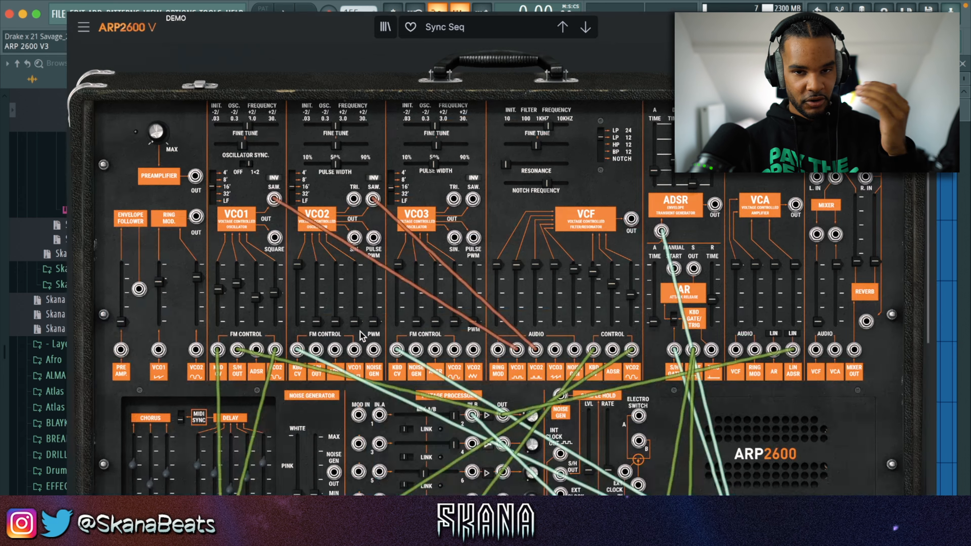
{"action": "left_click_drag", "start_coordinate": [292, 19], "coordinate": [294, 32]}
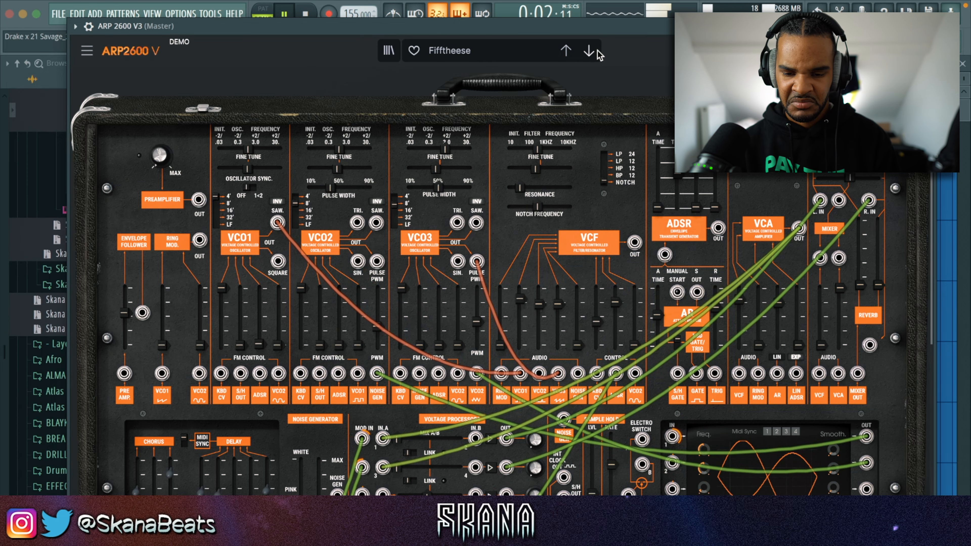
{"action": "key", "text": "Escape"}
{"action": "key", "text": "Escape"}
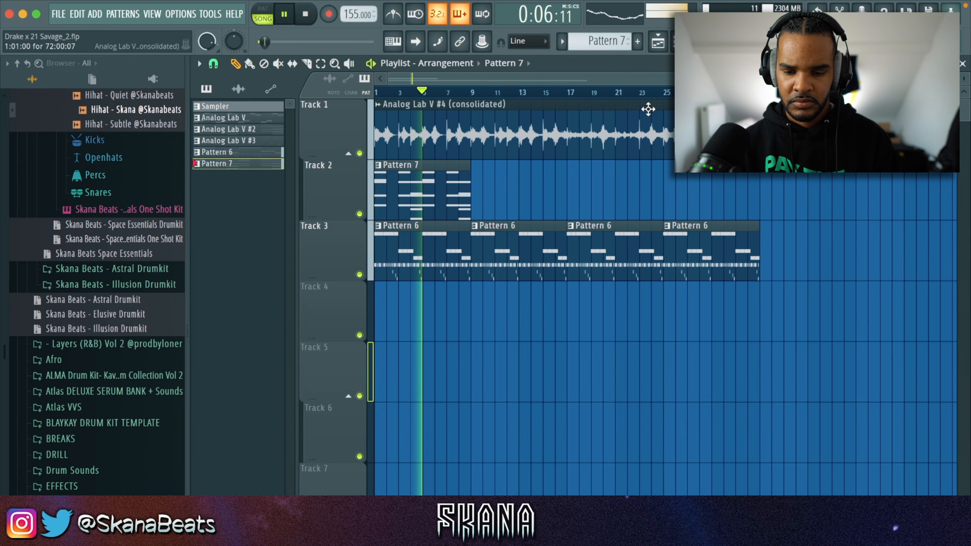
- Repeat Pattern 7 four times along Track 2, and raise the pattern's E4 note in bar 8 to F4
{"action": "key", "text": "ctrl+b"}
{"action": "key", "text": "ctrl+b"}
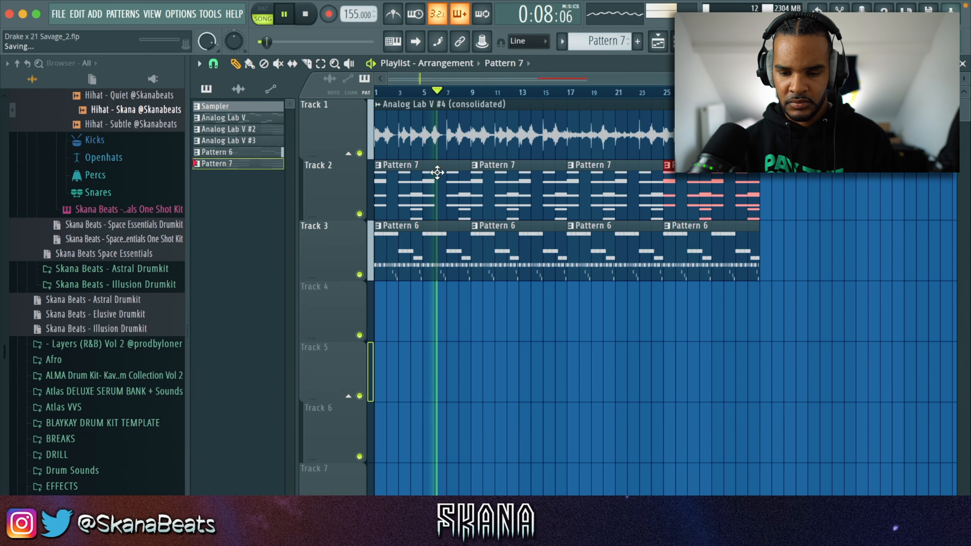
{"action": "double_click", "coordinate": [437, 172]}
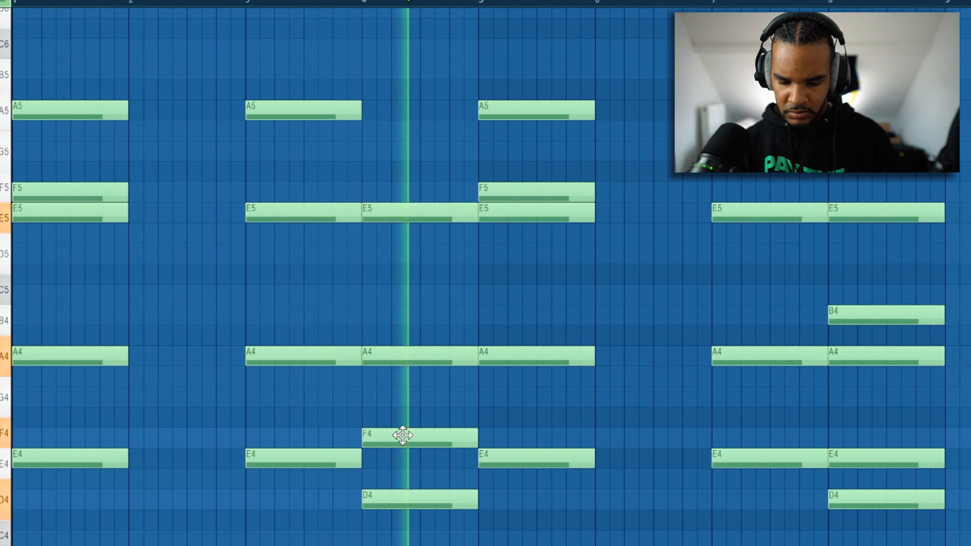
{"action": "left_click_drag", "start_coordinate": [876, 459], "coordinate": [877, 438]}
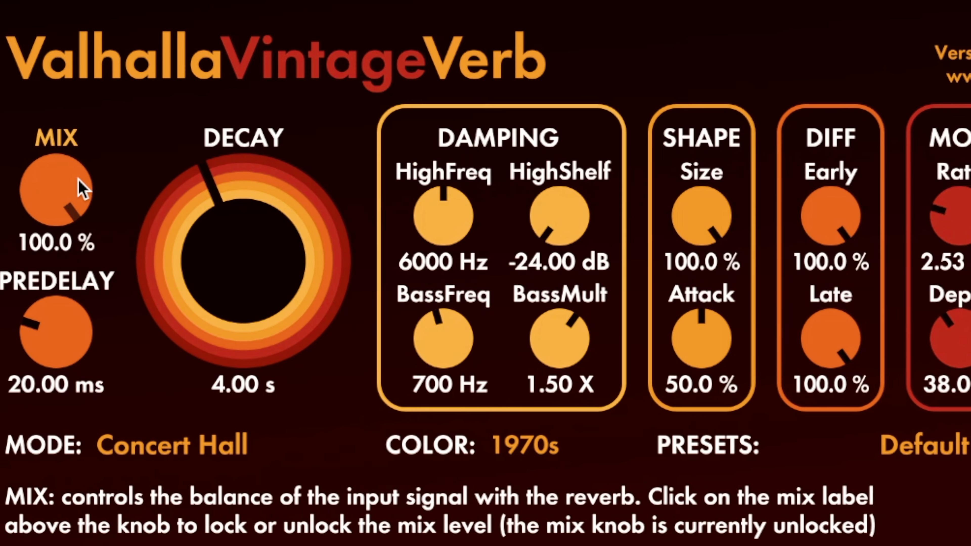
- Lower the ValhallaVintageVerb reverb mix from fully wet
{"action": "left_click_drag", "start_coordinate": [78, 178], "coordinate": [58, 411]}
{"action": "left_click_drag", "start_coordinate": [23, 198], "coordinate": [148, 243]}
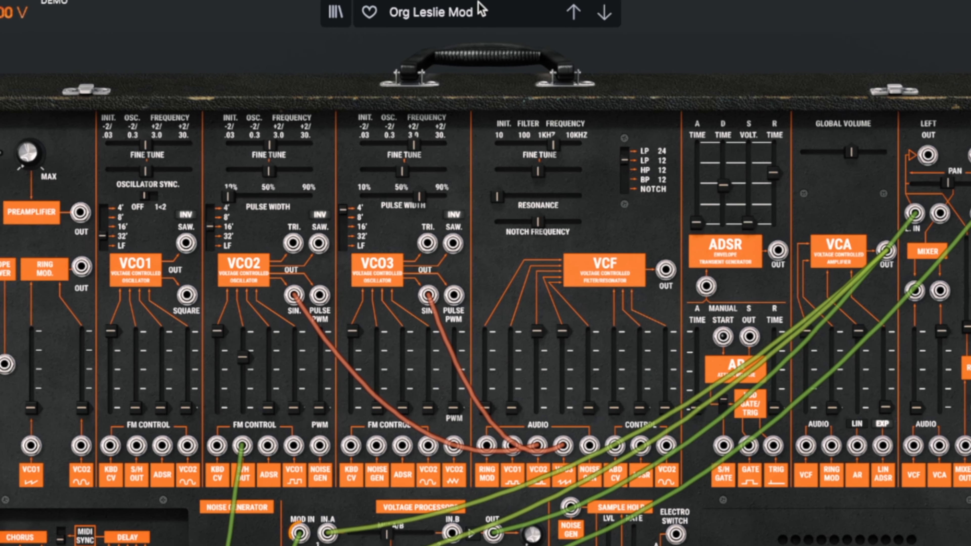
- Browse the ARP 2600 V3 Pad presets, and pull Portal's mix from fully wet towards dry
{"action": "left_click", "coordinate": [477, 10]}
{"action": "mouse_move", "coordinate": [426, 173]}
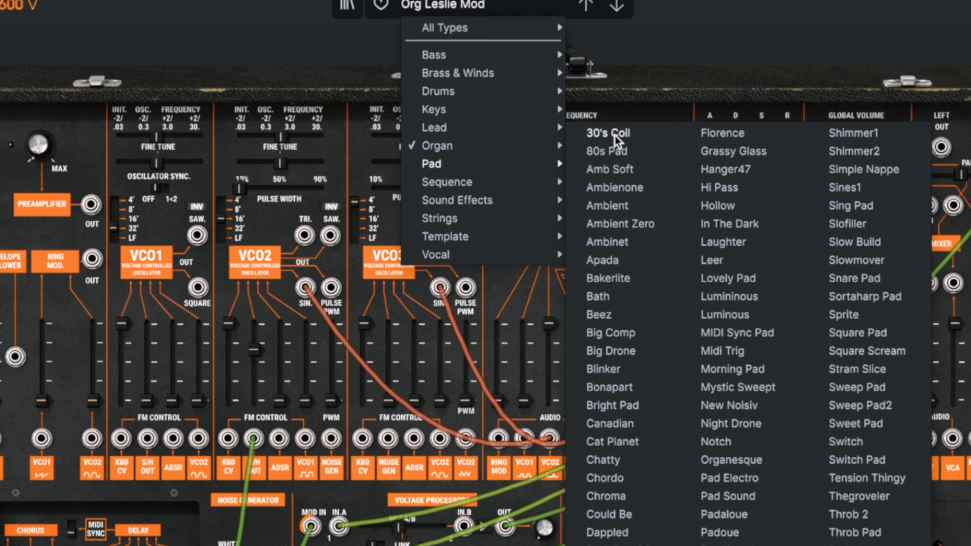
{"action": "left_click", "coordinate": [703, 55]}
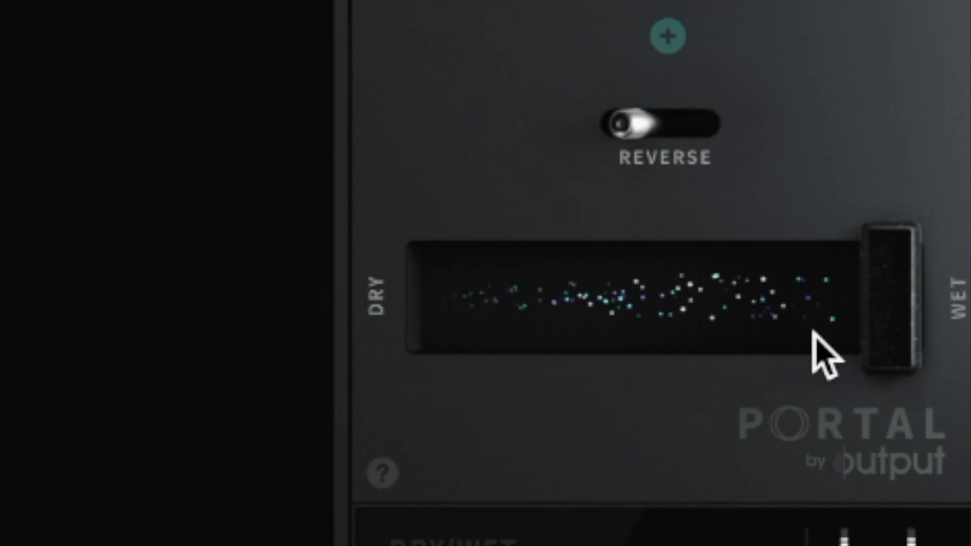
{"action": "left_click_drag", "start_coordinate": [823, 354], "coordinate": [561, 360]}
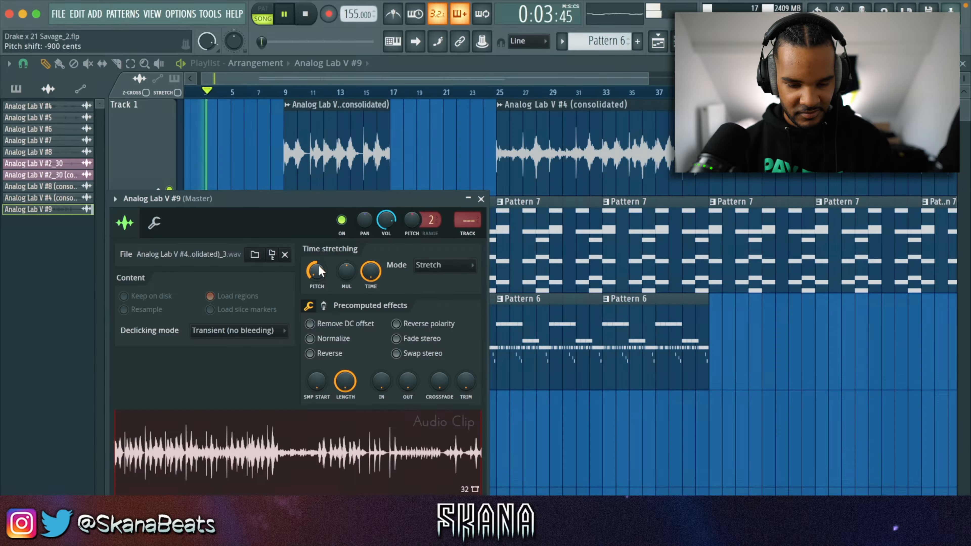
- Pitch the Analog Lab V #9 audio clip by -900 cents and review the arrangement around the intro
{"action": "scroll", "coordinate": [242, 148], "scroll_direction": "left", "scroll_amount": 1}
{"action": "right_click", "coordinate": [241, 148]}
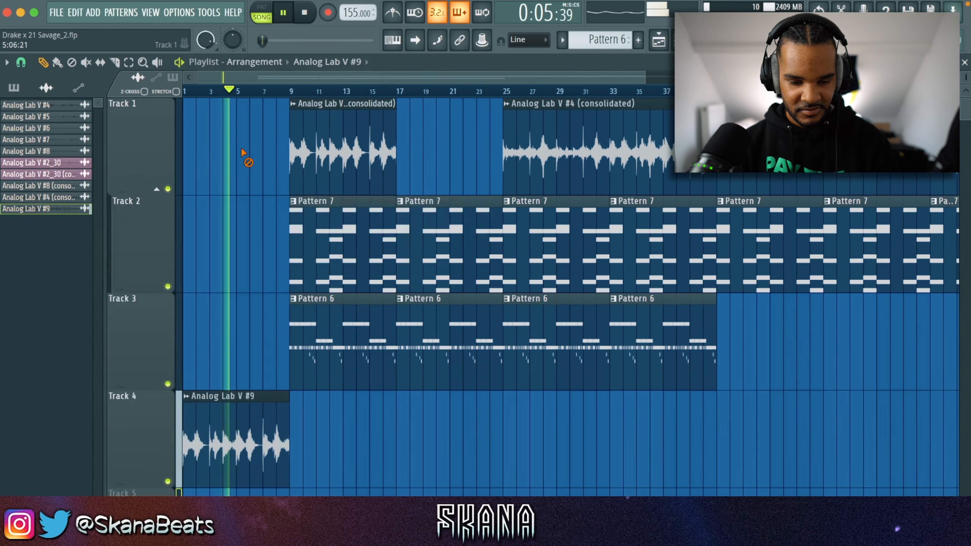
{"action": "scroll", "coordinate": [241, 148], "scroll_direction": "down", "scroll_amount": 3}
{"action": "scroll", "coordinate": [240, 148], "scroll_direction": "up", "scroll_amount": 2}
{"action": "scroll", "coordinate": [241, 149], "scroll_direction": "up", "scroll_amount": 1}
{"action": "scroll", "coordinate": [240, 150], "scroll_direction": "down", "scroll_amount": 2}
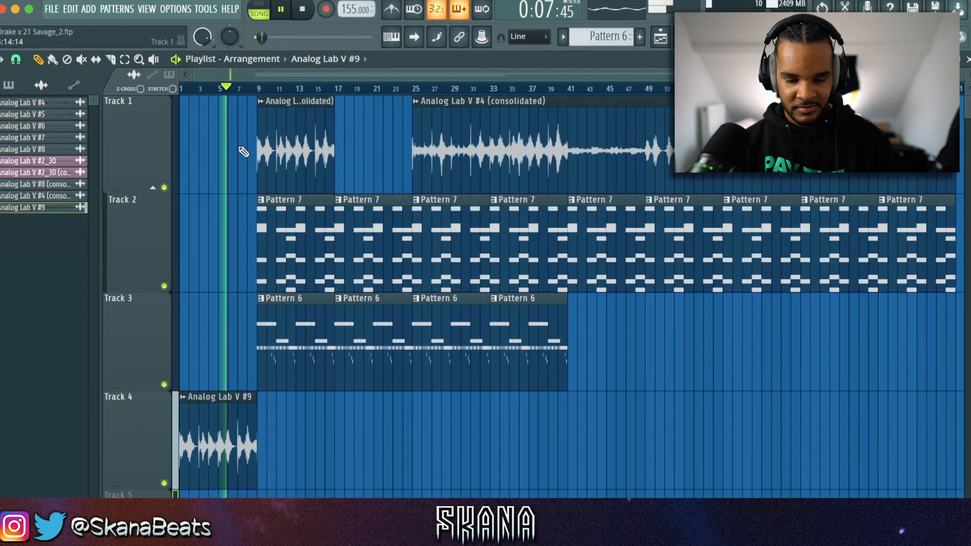
- Place consolidated Analog Lab V audio clips at bar 17 on both Track 1 and Track 4
{"action": "double_click", "coordinate": [211, 426]}
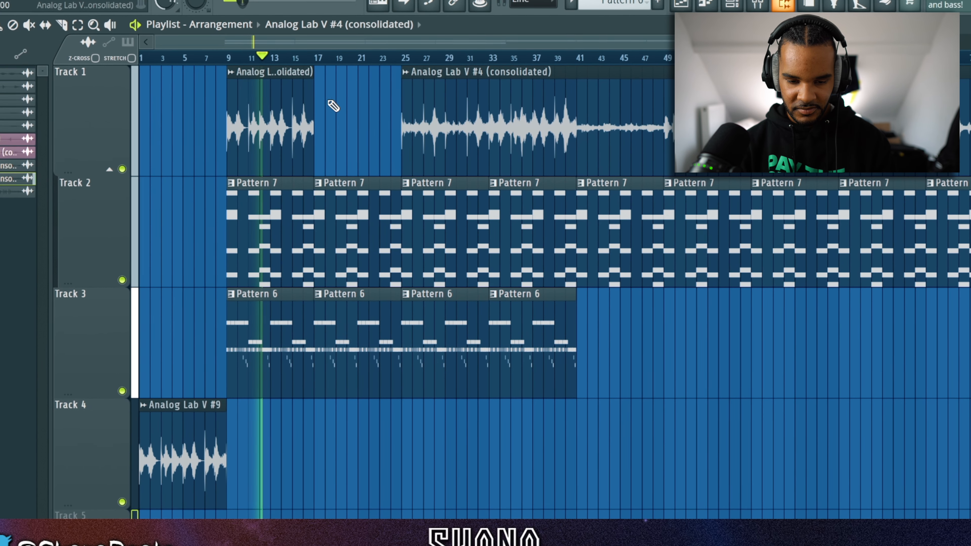
{"action": "left_click", "coordinate": [317, 100]}
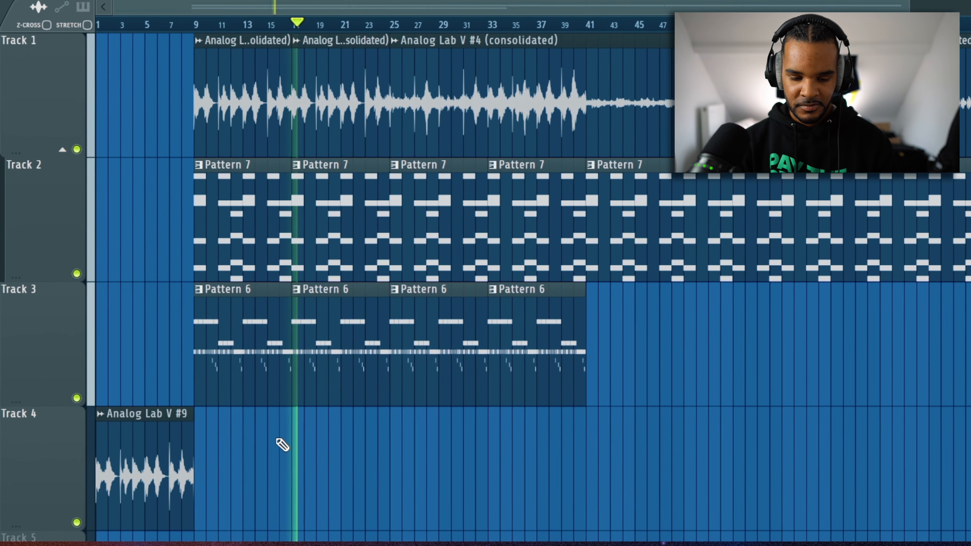
{"action": "left_click", "coordinate": [307, 435]}
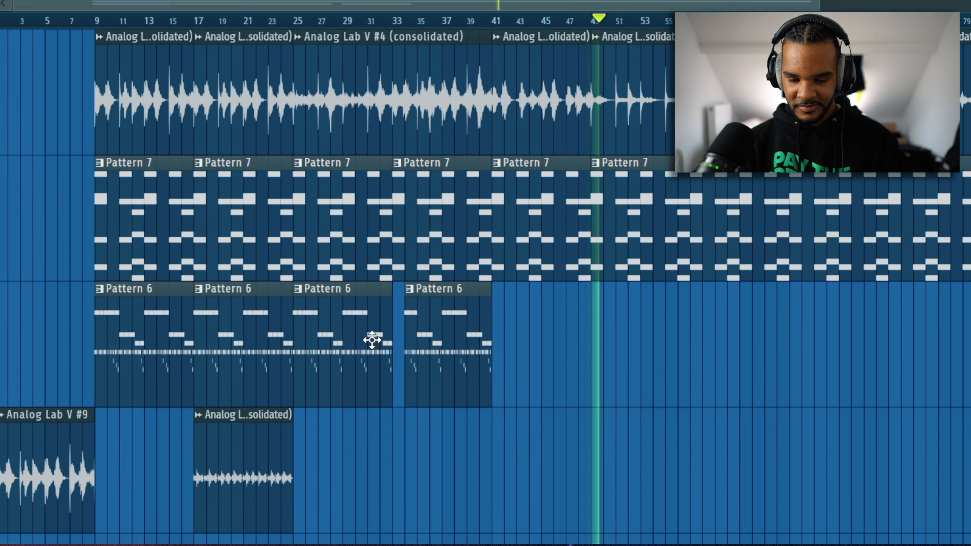
{"action": "scroll", "coordinate": [646, 317], "scroll_direction": "down", "scroll_amount": 1}
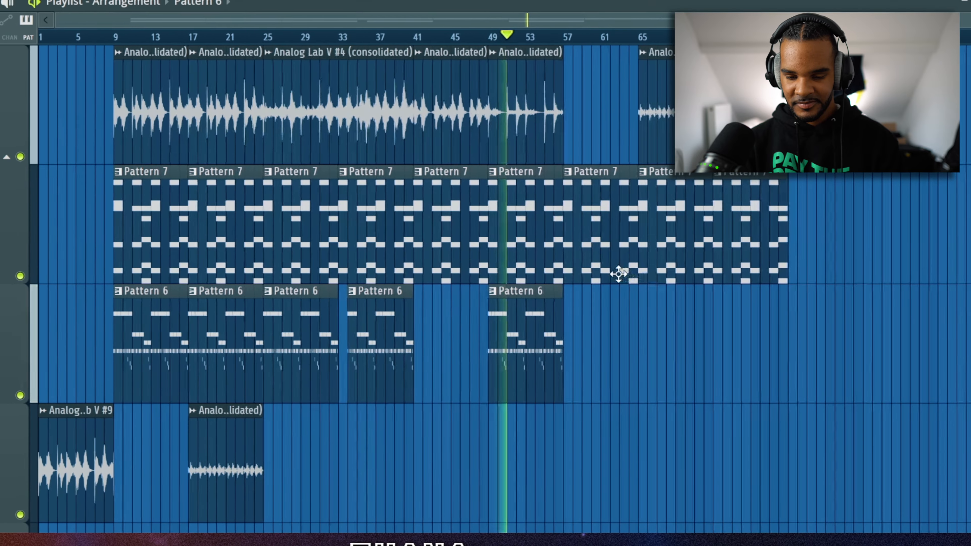